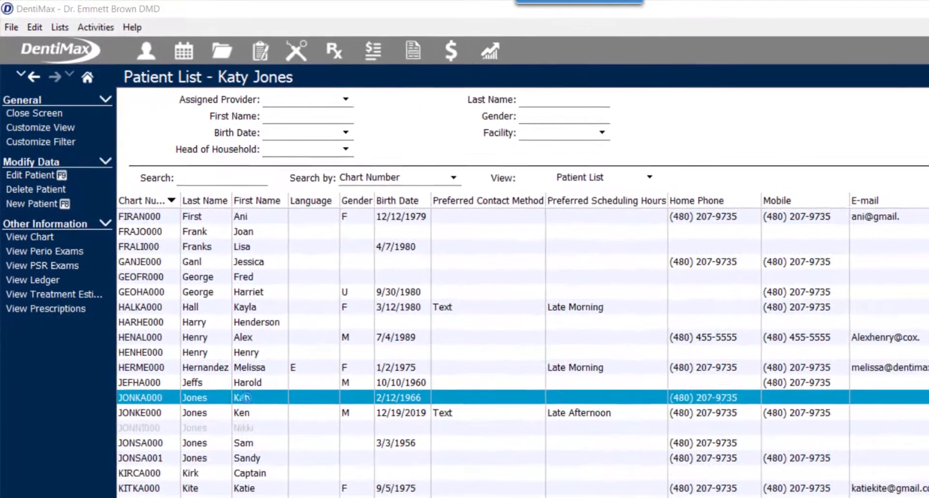
Open the highlighted patient's information, select the family members listed there, and open the patient's recall details
double_click(300, 491)
click(685, 392)
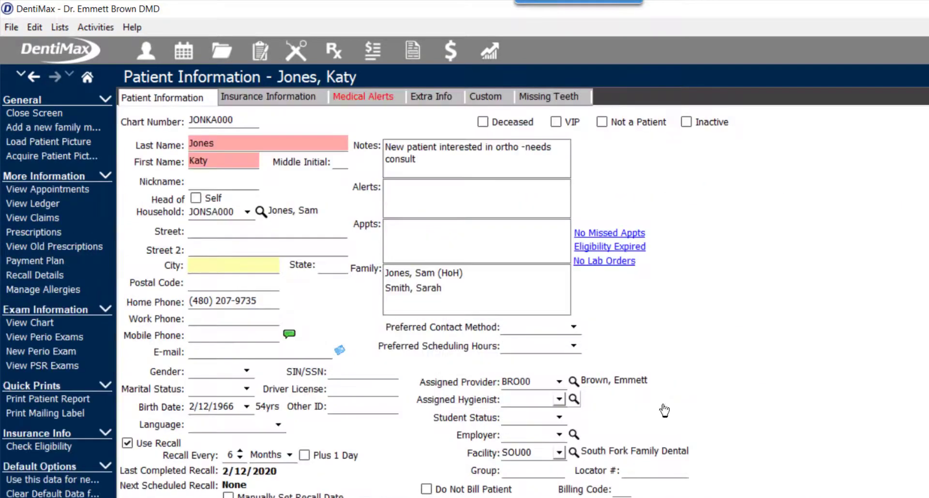
click(436, 276)
click(428, 291)
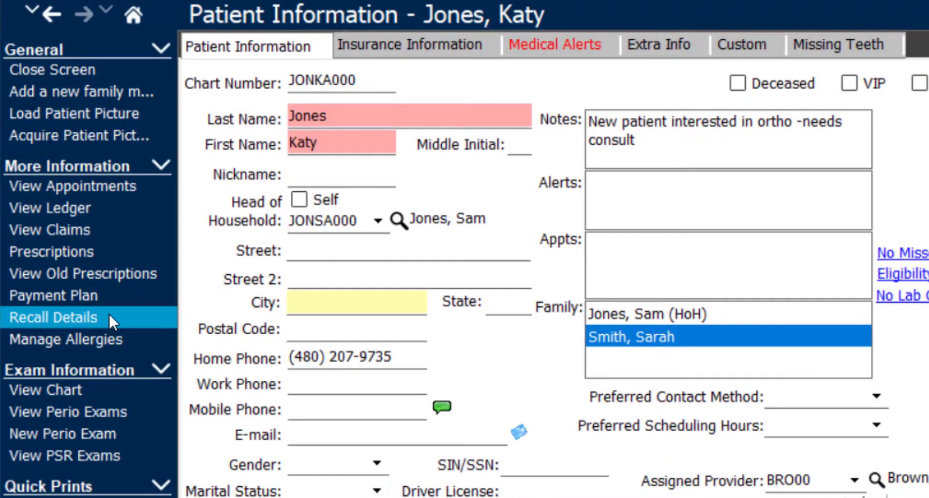
click(109, 312)
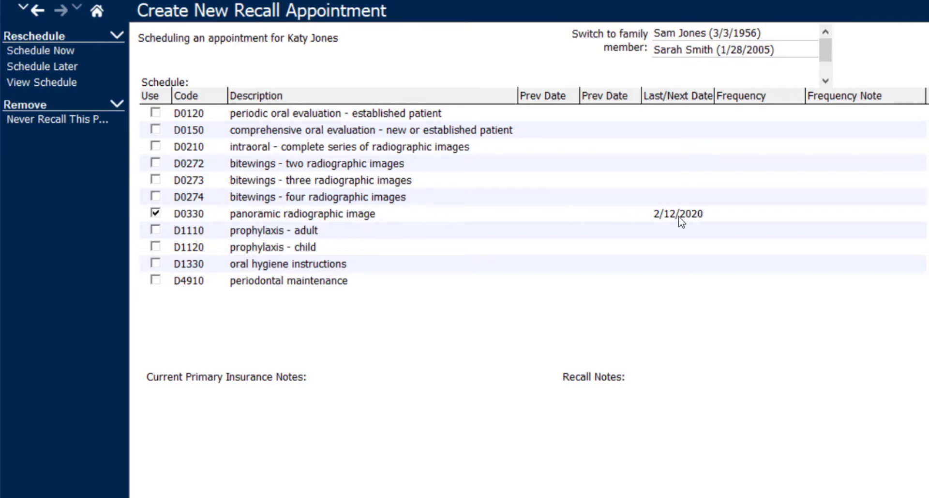
Replace D0330 with D1110, D1330, D0274 and D0120 in the recall, then add it to the scheduler clipboard while switching to the head of household
click(155, 214)
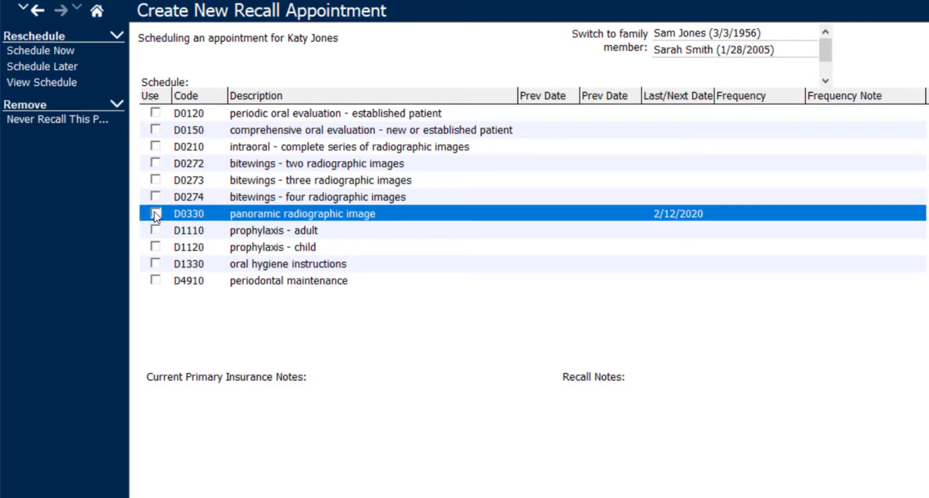
click(155, 229)
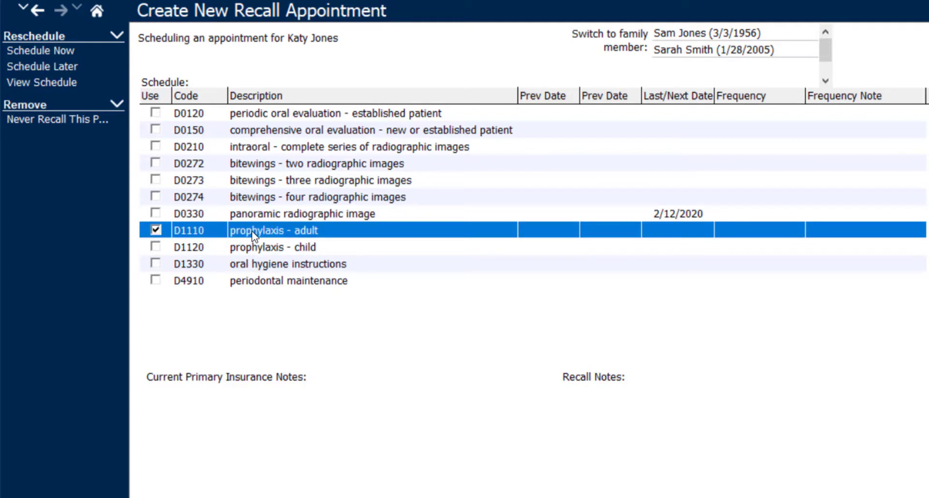
click(156, 263)
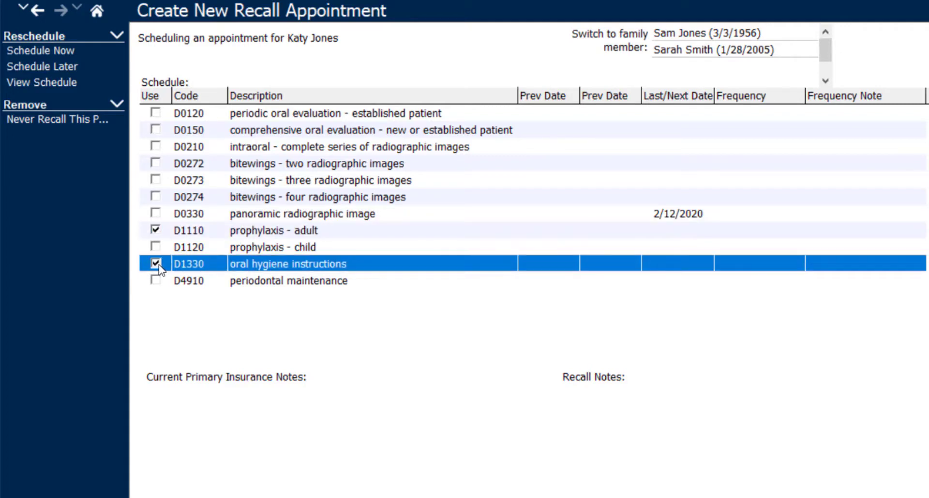
click(155, 197)
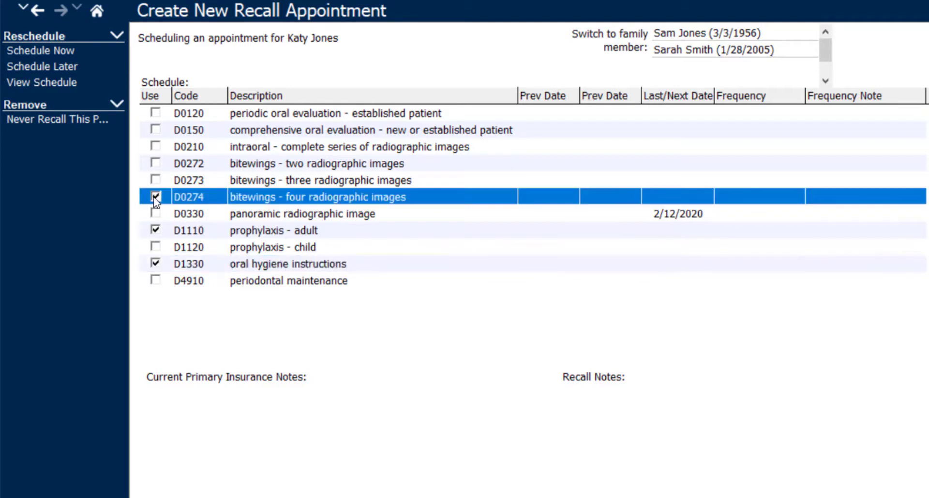
click(158, 114)
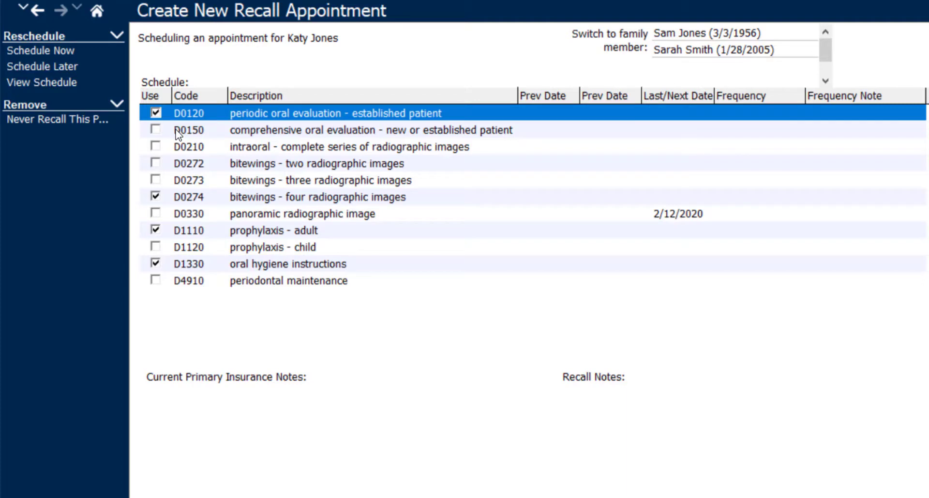
click(684, 34)
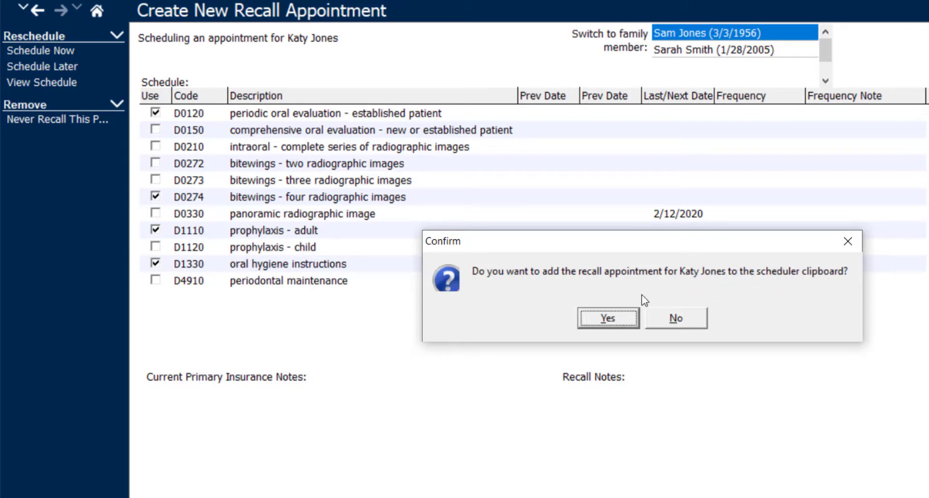
click(609, 318)
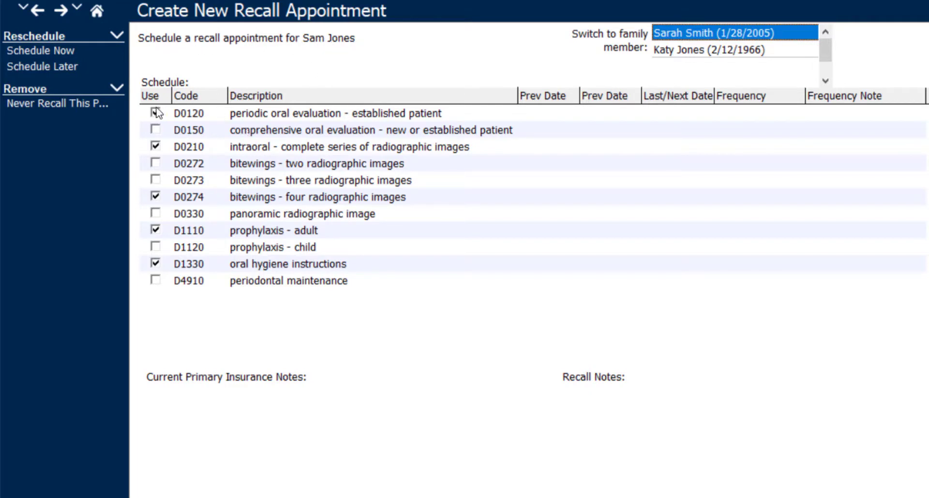
Include periodontal maintenance (D4910) in the head of household's recall, keep D1330 included, and open the insurance notes and recall notes
click(156, 262)
click(155, 263)
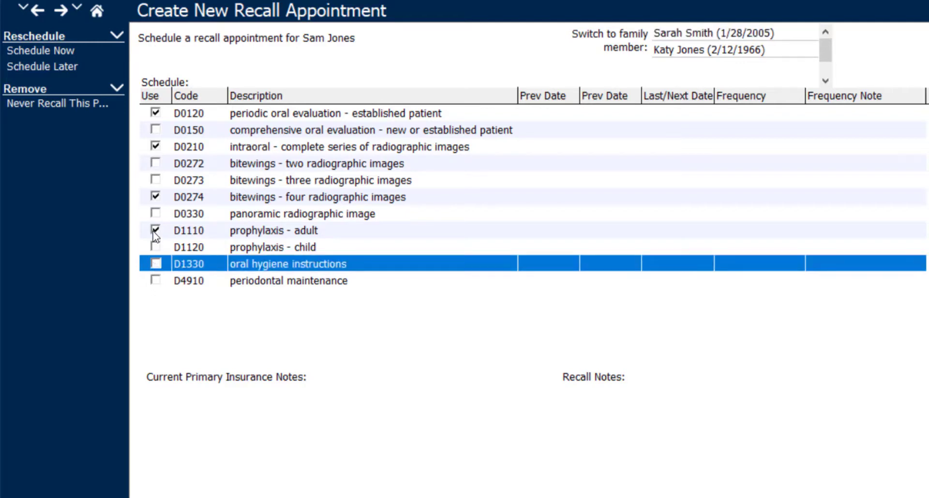
click(156, 280)
click(156, 281)
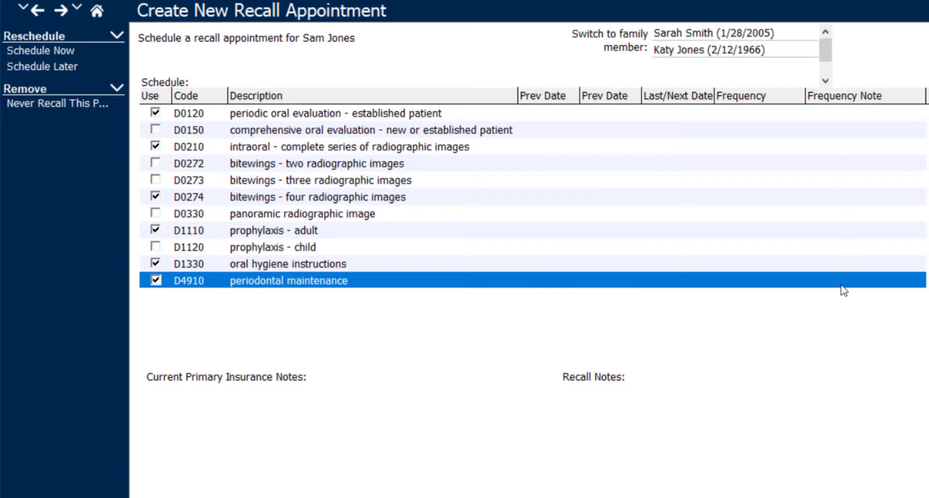
click(209, 430)
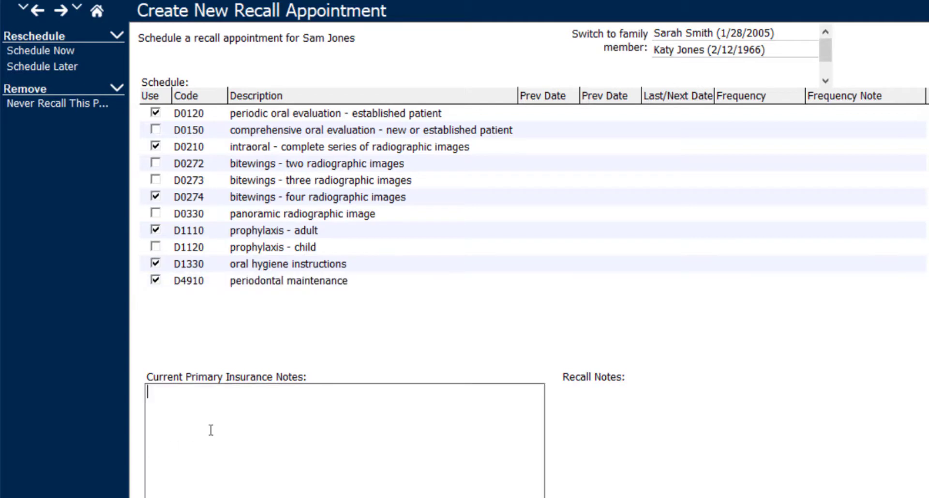
click(640, 434)
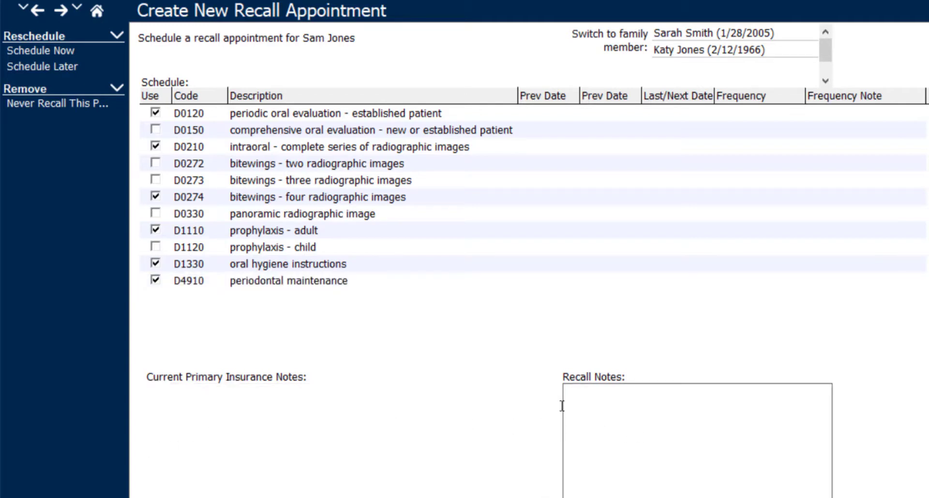
Exclude D0210 from the head of household's recall and add it to the scheduler clipboard while switching to the third family member
click(155, 146)
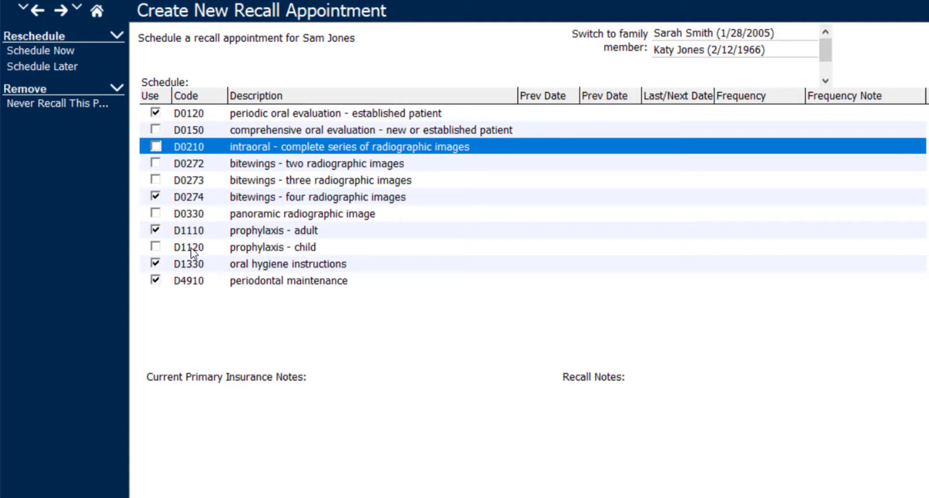
click(677, 34)
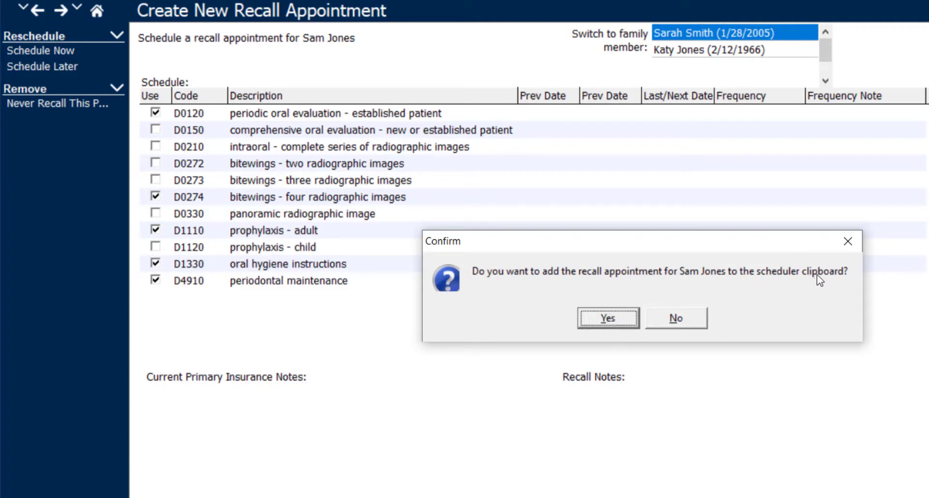
click(623, 321)
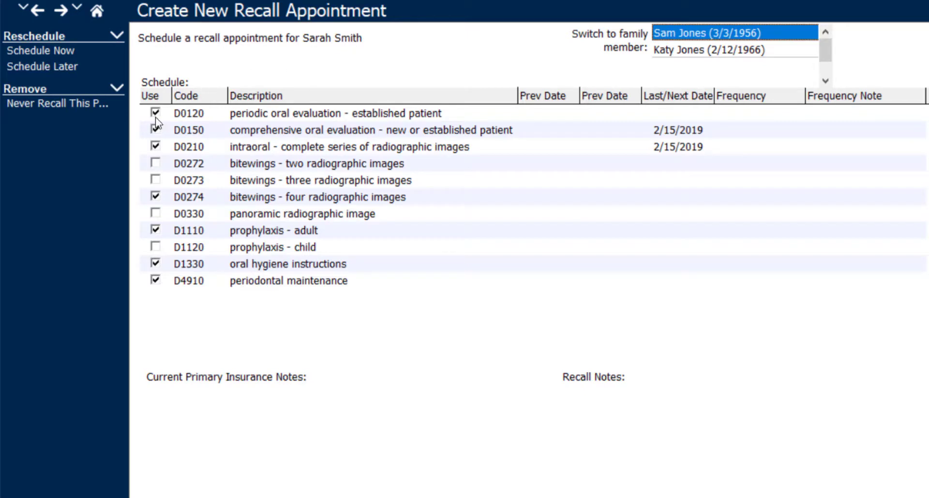
Exclude D0150, D0210, D0274, D1330 and D4910 from the third family member's recall appointment
click(155, 130)
click(155, 146)
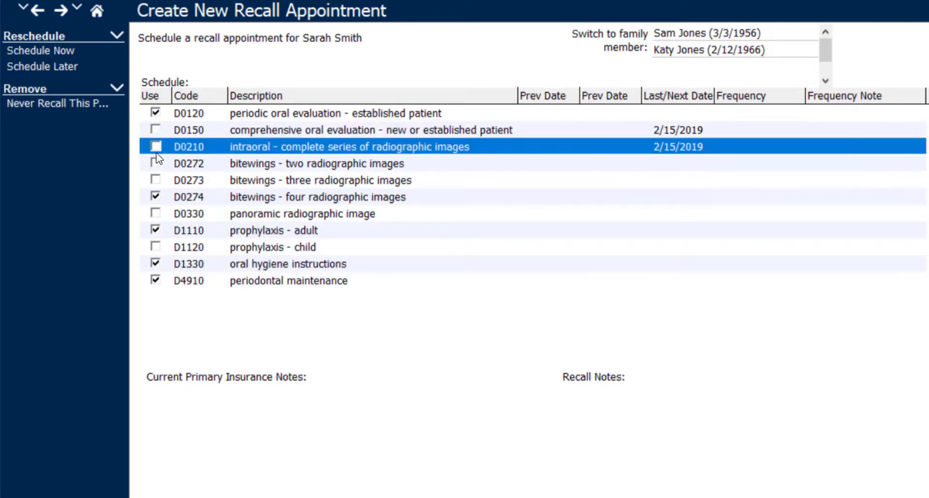
click(155, 197)
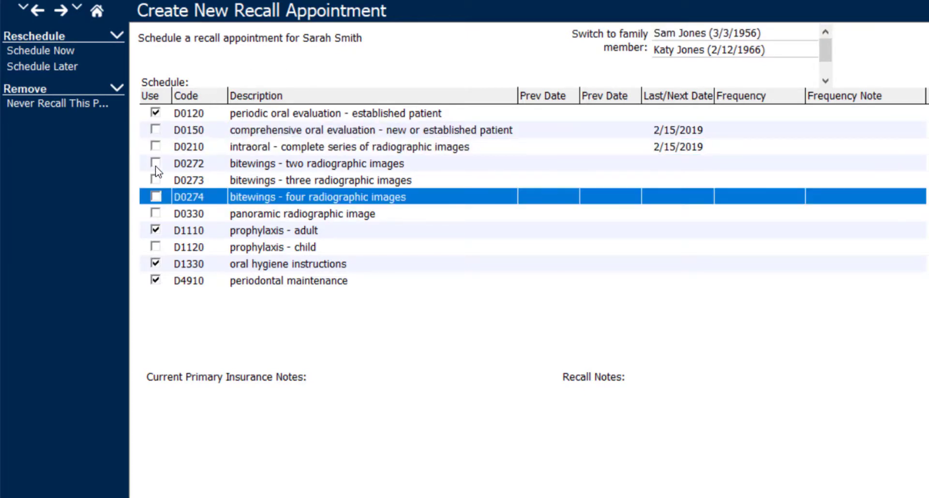
click(155, 262)
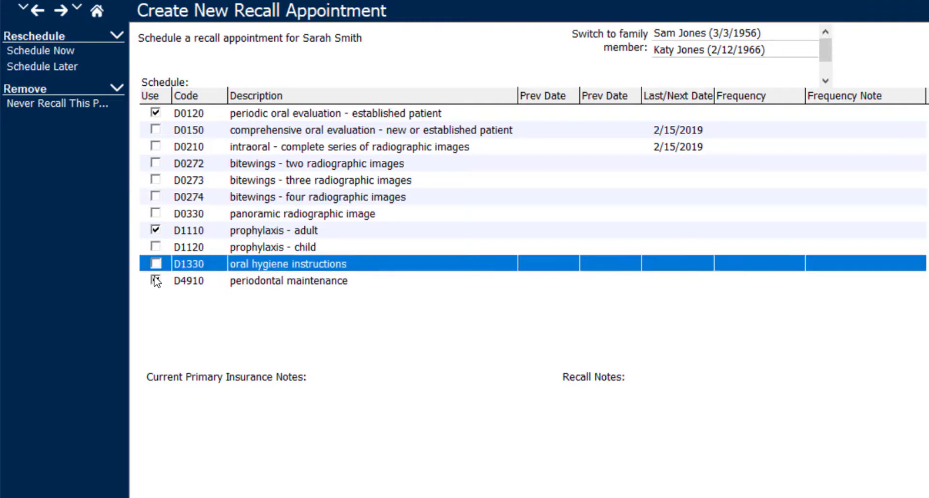
click(155, 280)
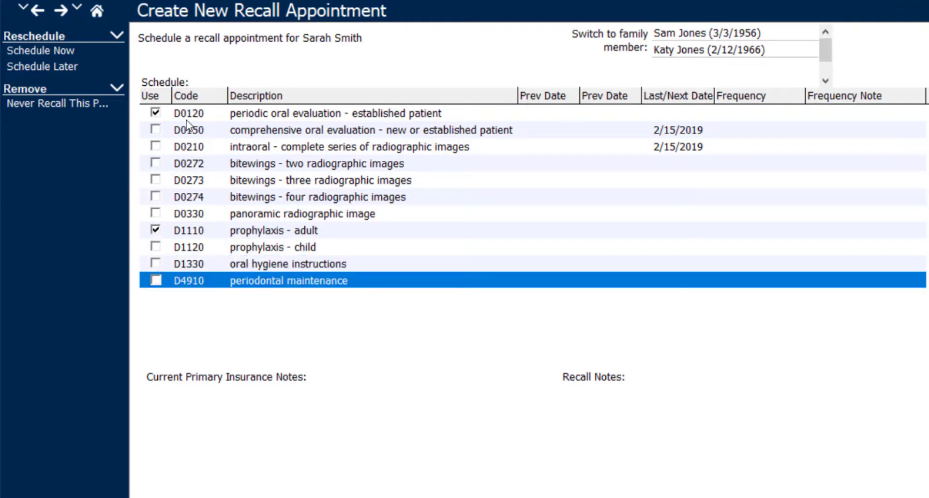
Schedule the recalls now on April 2, 2020, placing the third family member's clipboard appointment in Operatory 3 at 9:30 AM
click(60, 52)
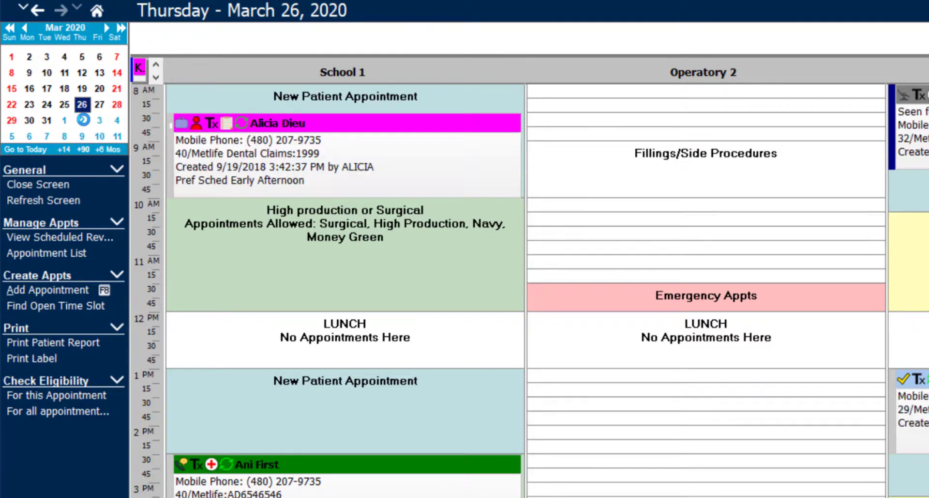
click(83, 119)
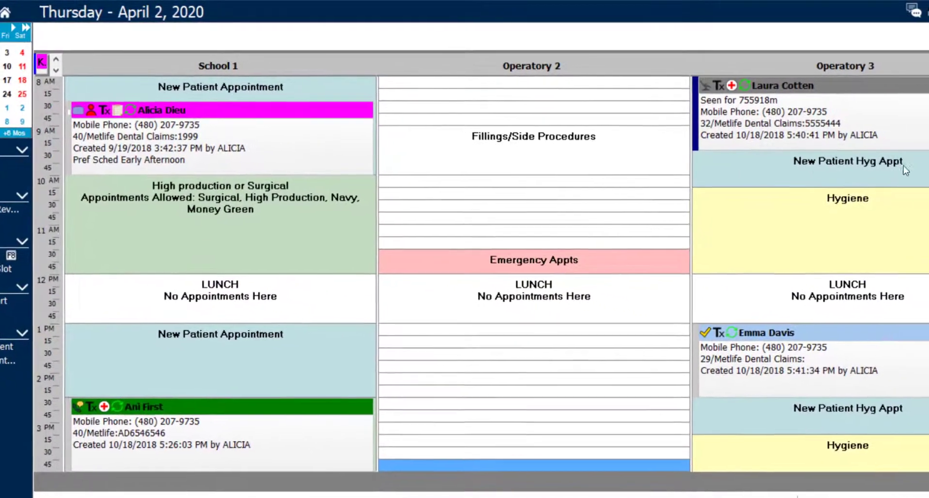
mouse_move(27, 61)
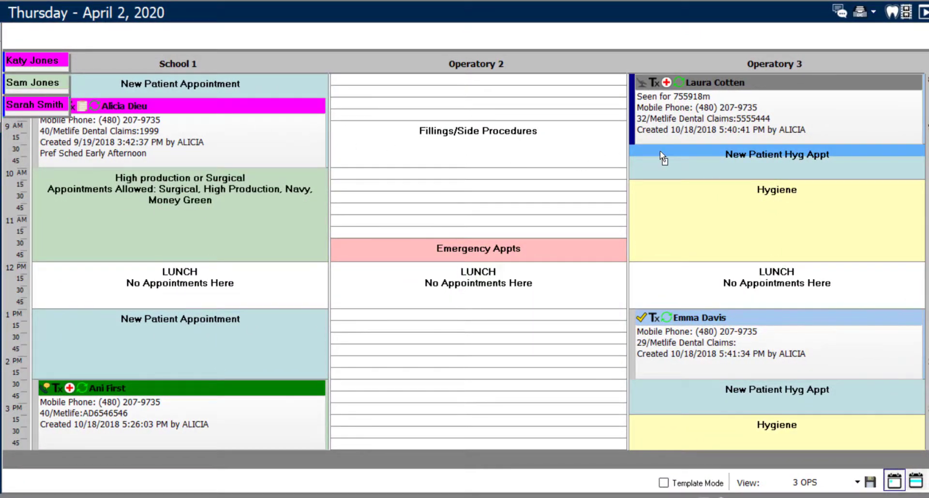
drag(660, 151, 661, 152)
mouse_move(661, 154)
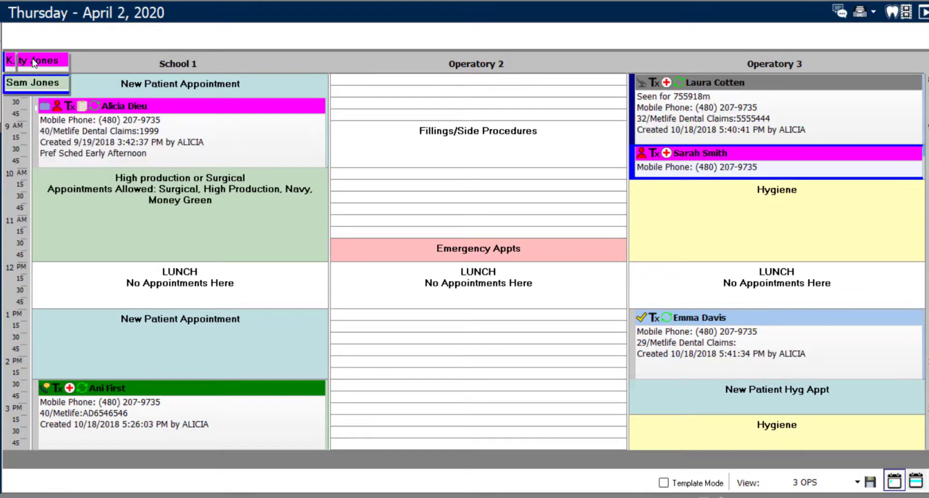
Place the first patient's clipboard appointment at 10:15 AM and the head of household's at 11:15 AM in Operatory 3
click(26, 63)
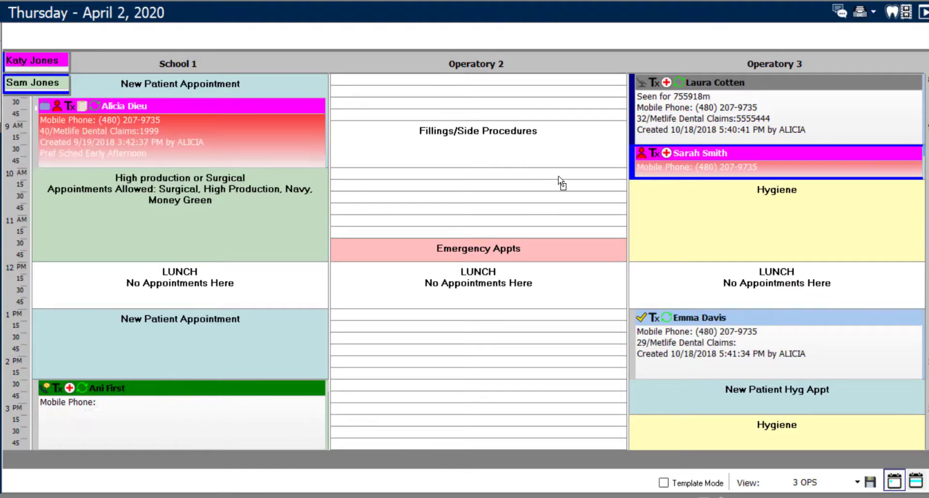
drag(649, 188, 646, 181)
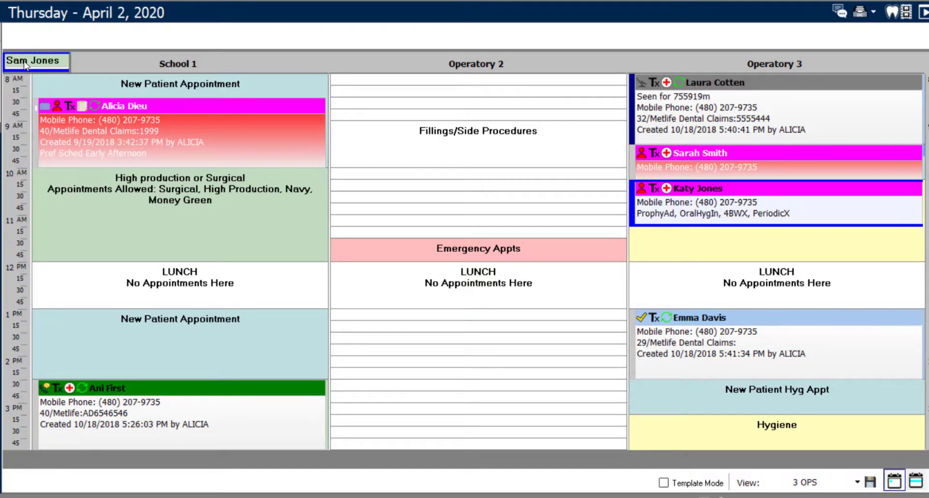
double_click(647, 234)
key(Return)
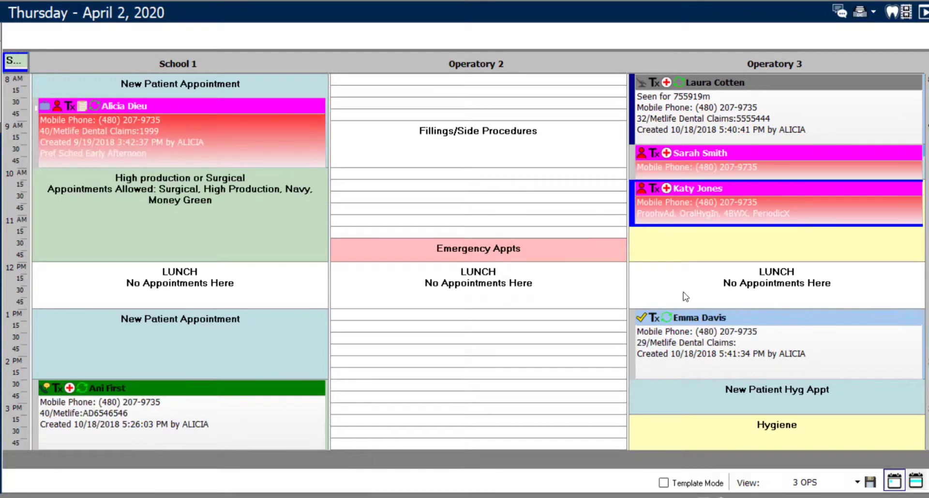
drag(319, 122, 421, 177)
drag(457, 259, 672, 235)
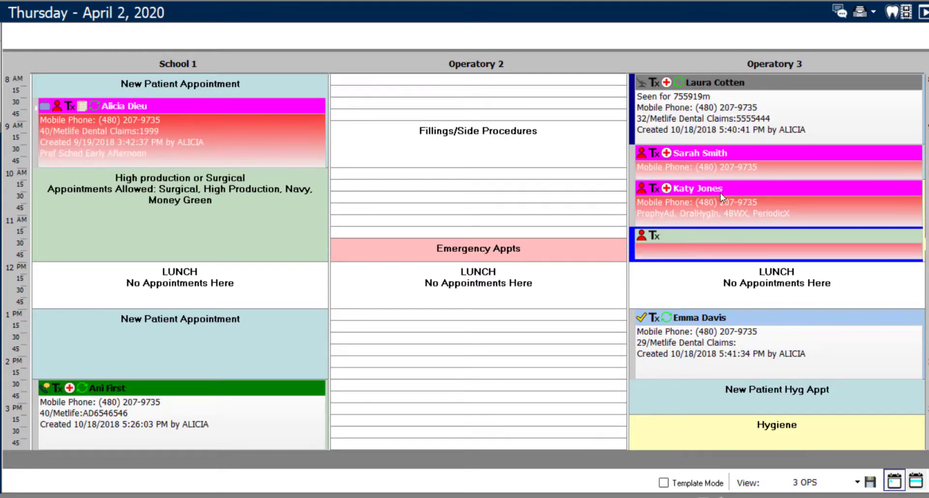
Open the 9:30 AM Operatory 3 appointment, dismiss its alerts, review the patient's recall information, and return to the schedule
click(724, 170)
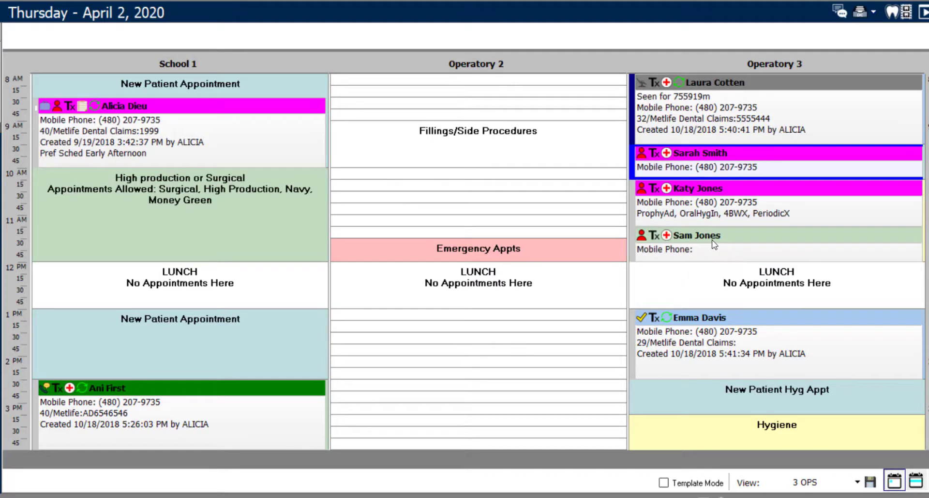
mouse_move(713, 244)
double_click(707, 161)
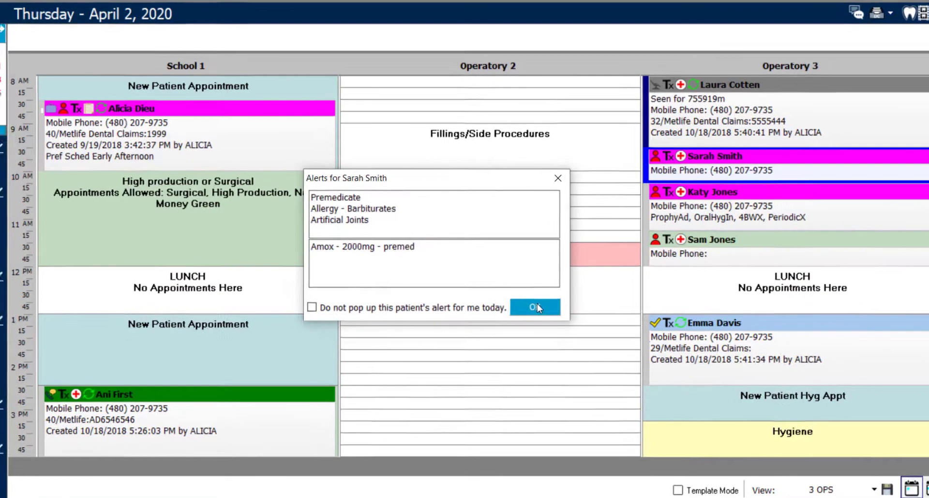
click(537, 304)
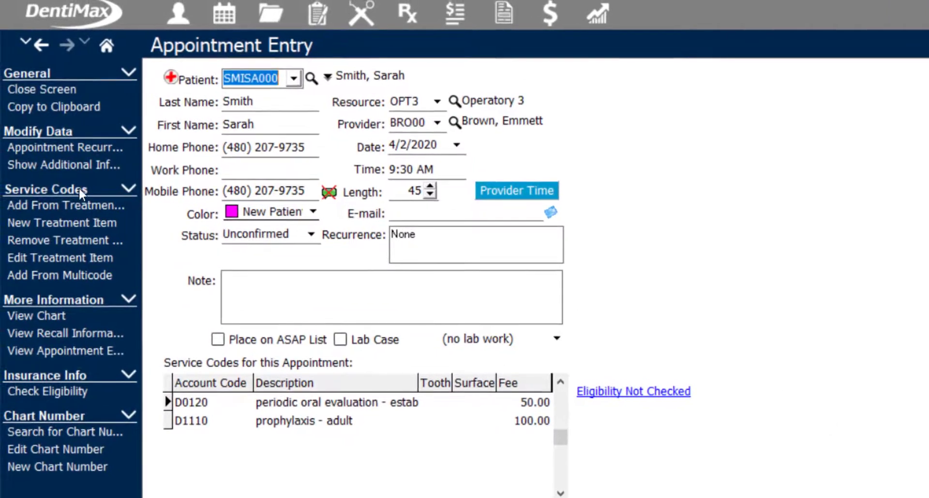
click(100, 332)
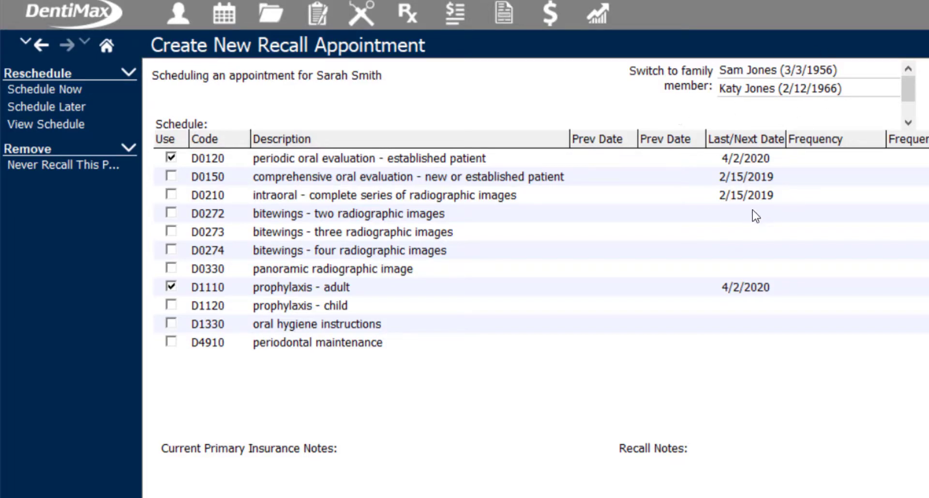
click(28, 43)
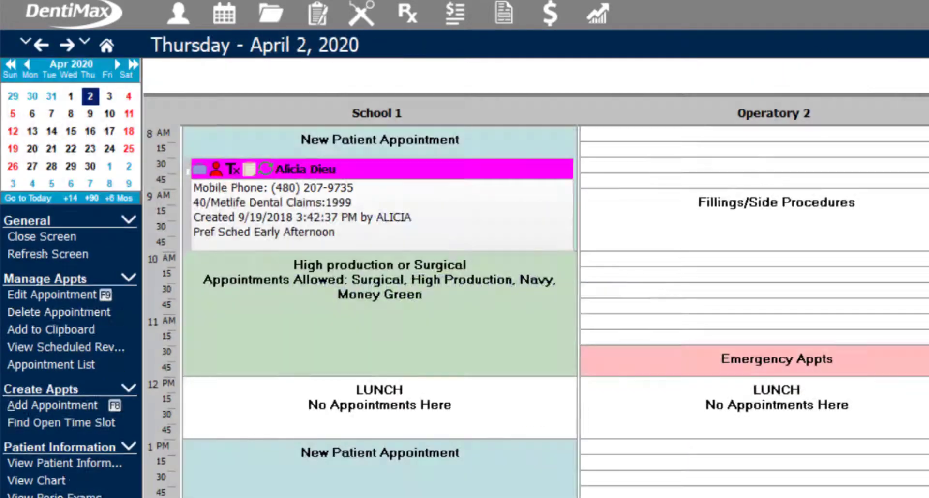